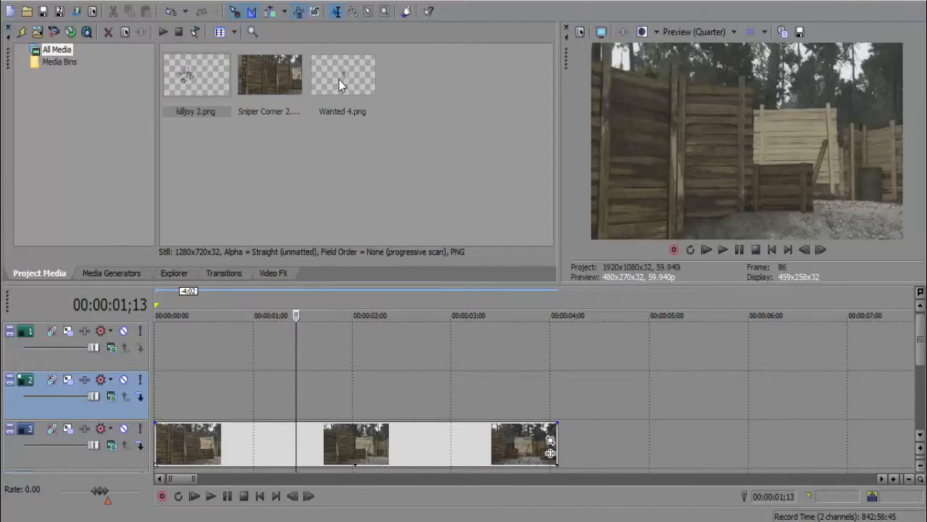
Play the background clip from its start and pause it to review the camera movement.
{"action": "left_click", "coordinate": [158, 387]}
{"action": "left_click", "coordinate": [723, 249]}
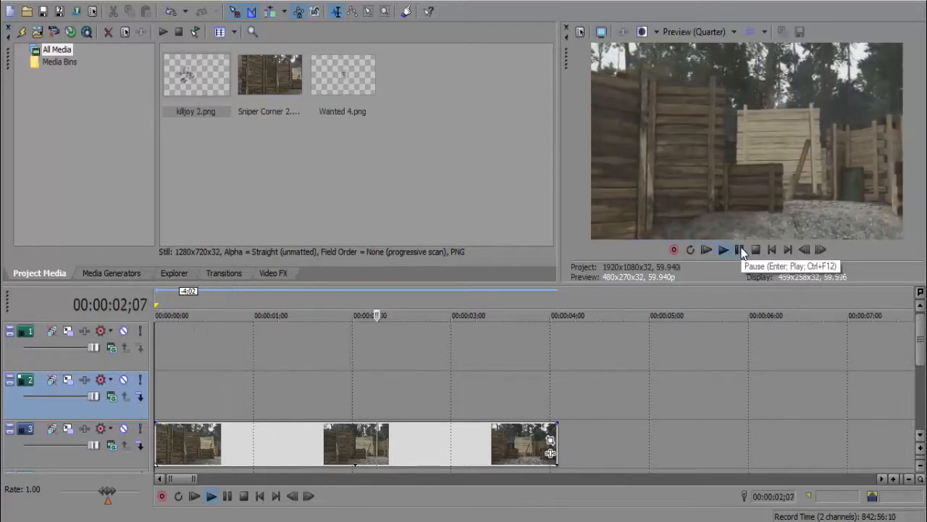
{"action": "left_click", "coordinate": [739, 249]}
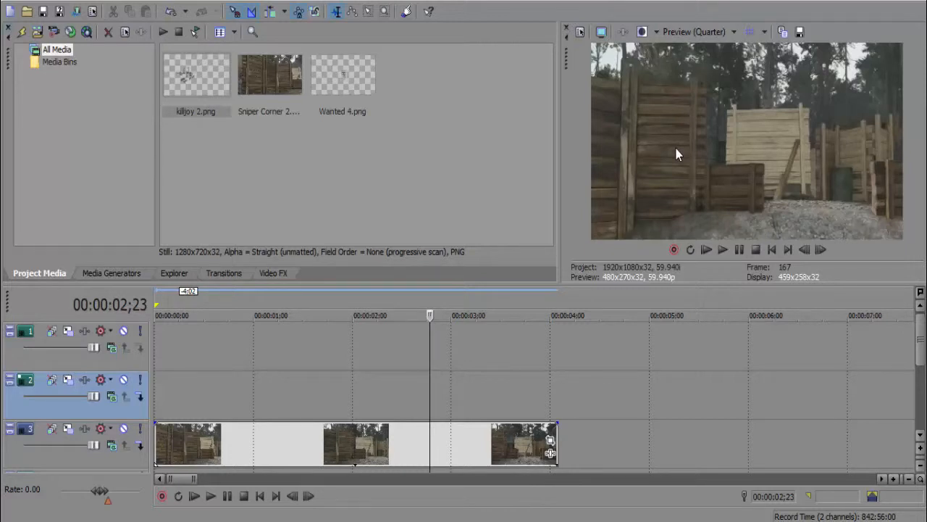
Place Wanted 4.png at the start of track 2 and trim its end to match the background clip.
{"action": "left_click", "coordinate": [343, 82]}
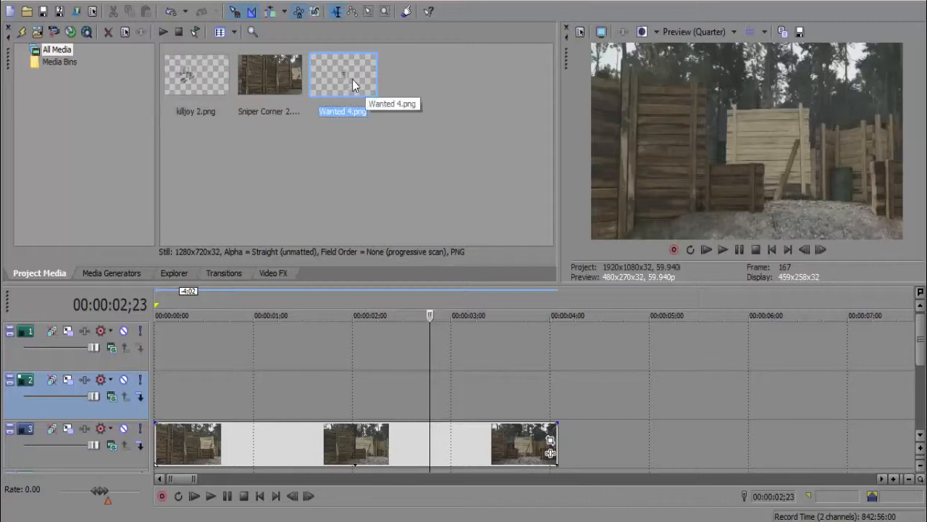
{"action": "left_click_drag", "start_coordinate": [352, 84], "coordinate": [167, 401]}
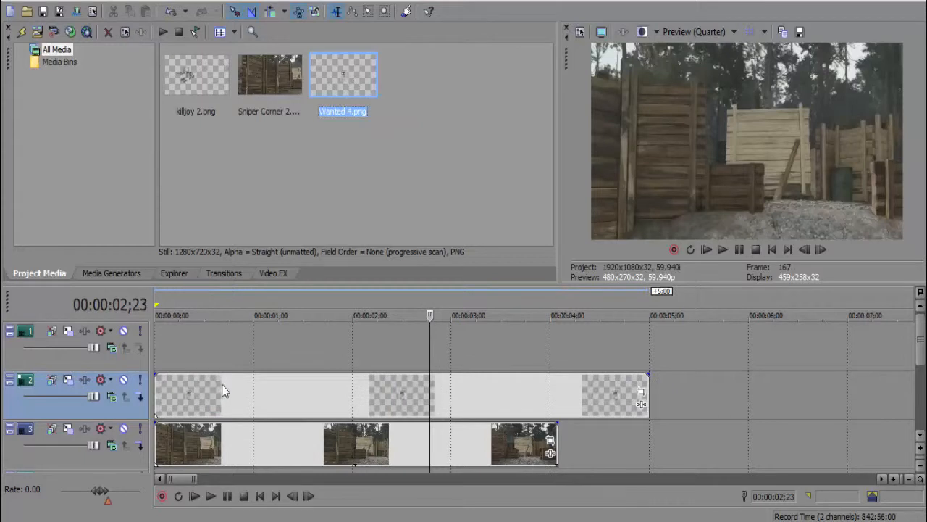
{"action": "left_click_drag", "start_coordinate": [647, 385], "coordinate": [558, 387]}
Try to enlarge the Wanted 4 poster by shrinking its Pan/Crop frame to about 431 by 243, and undo the change.
{"action": "left_click", "coordinate": [550, 391]}
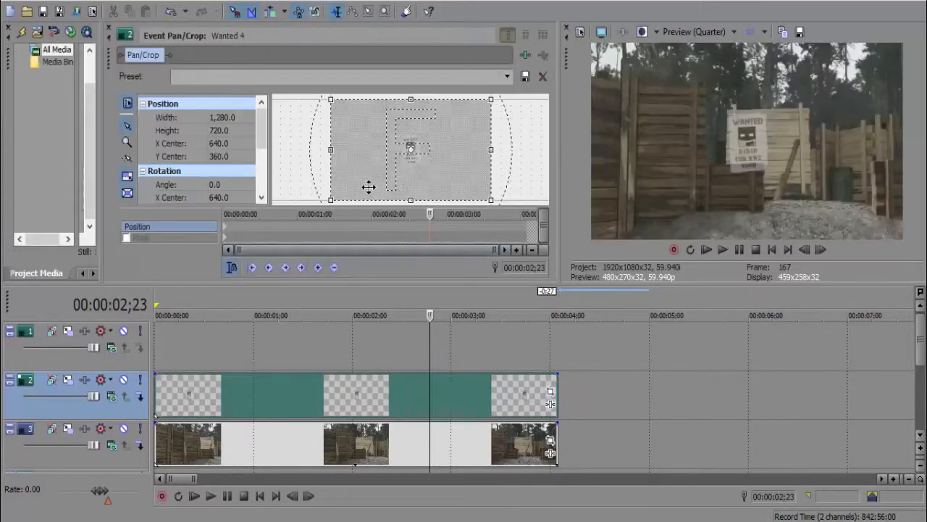
{"action": "left_click_drag", "start_coordinate": [411, 200], "coordinate": [410, 171]}
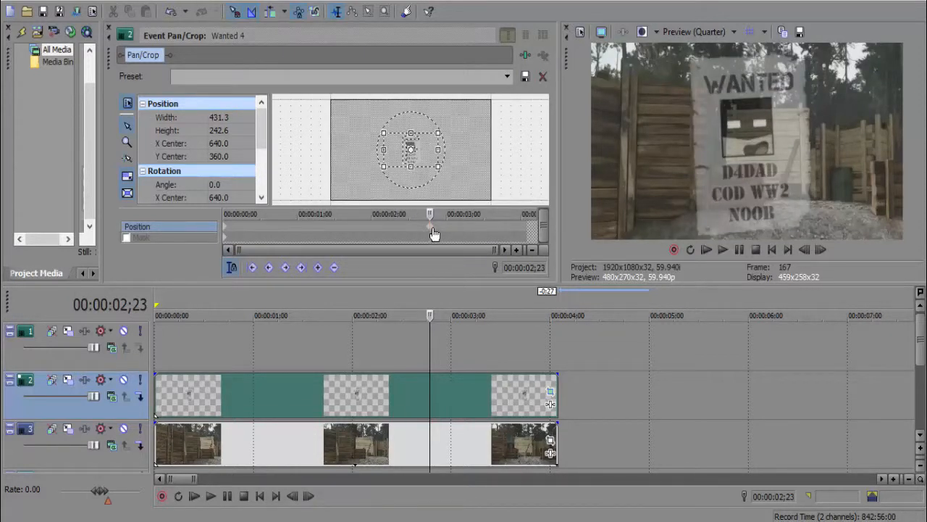
{"action": "key", "text": "ctrl+z"}
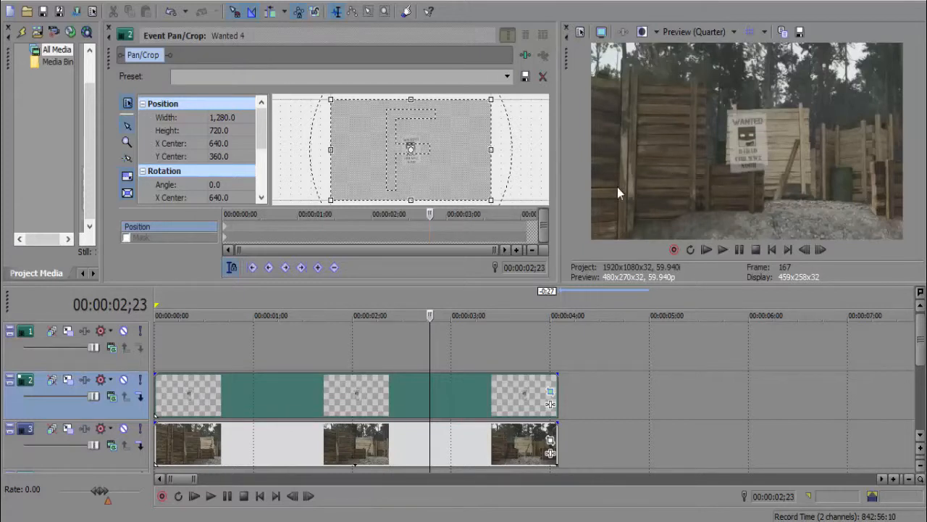
Move through the opening frames to compare the poster's position with the moving wall, and return to the first frame.
{"action": "left_click", "coordinate": [158, 393]}
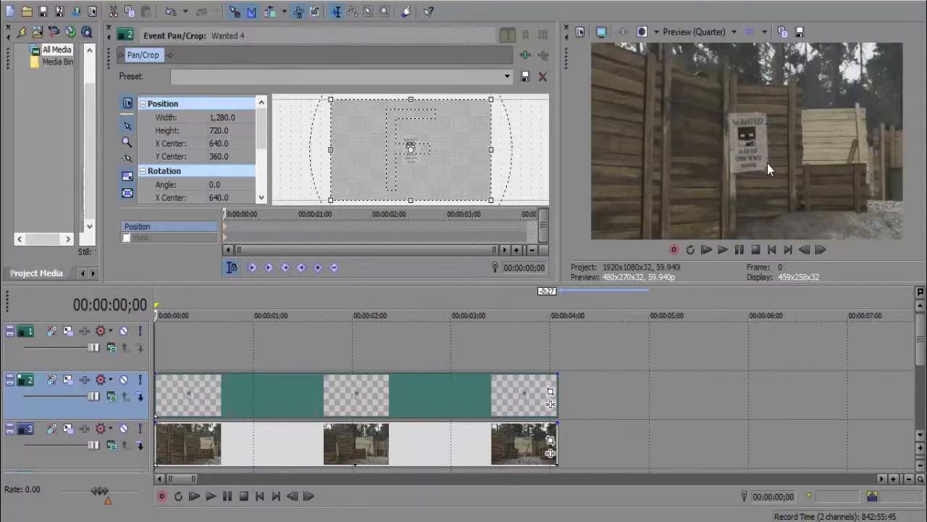
{"action": "left_click", "coordinate": [820, 249]}
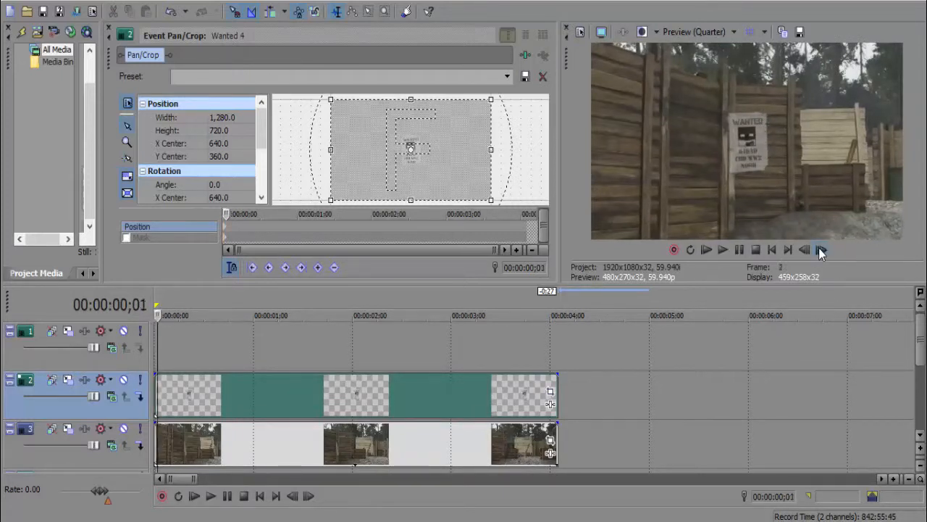
{"action": "left_click", "coordinate": [820, 249]}
{"action": "left_click", "coordinate": [820, 249]}
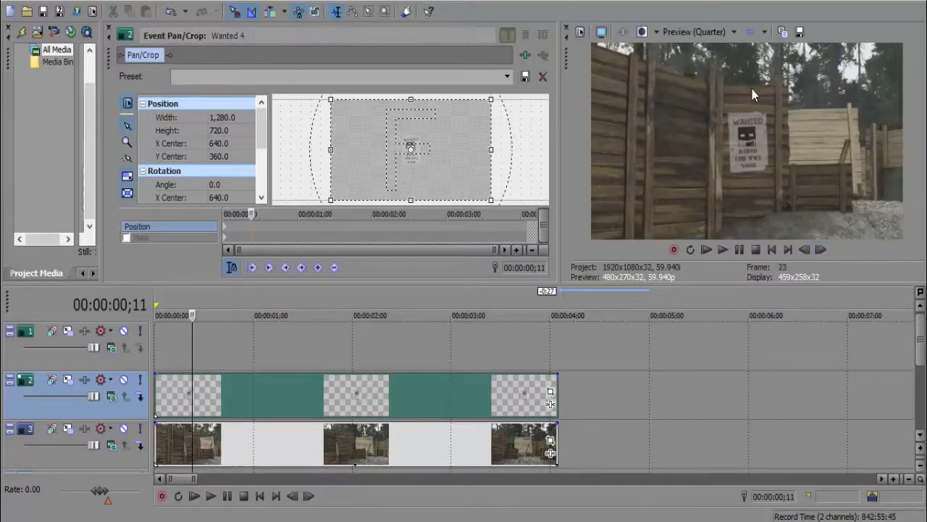
{"action": "left_click", "coordinate": [820, 249]}
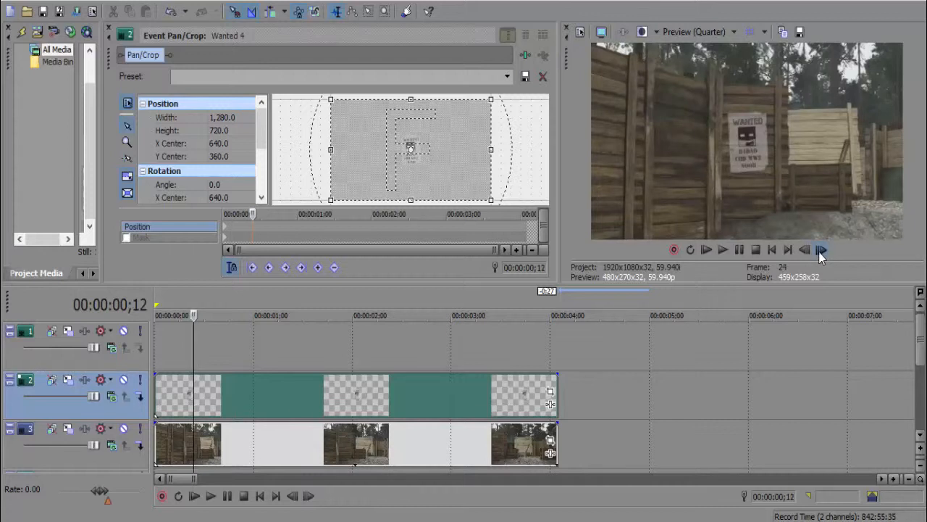
{"action": "left_click", "coordinate": [158, 398]}
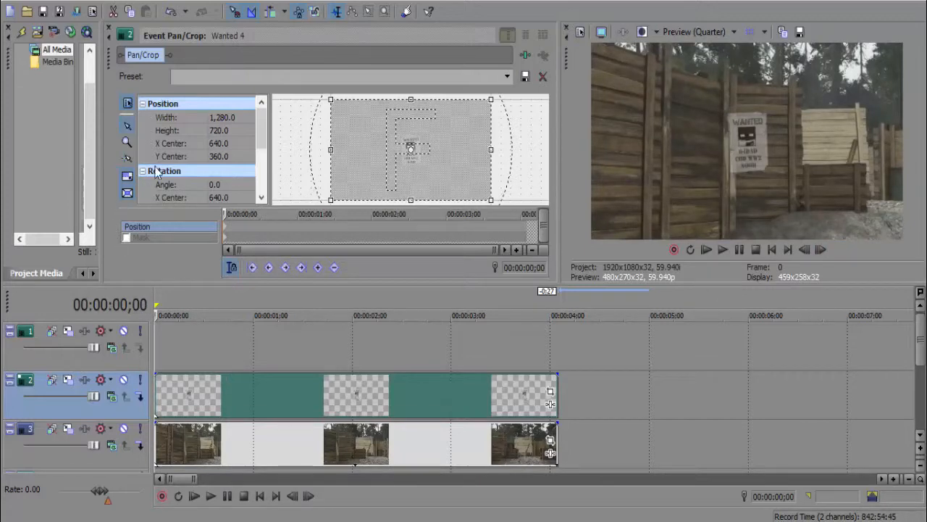
Enlarge the preview area and, at the first frame, move the Wanted 4 poster onto the wall with Pan/Crop centre X 574.0, Y 388.9.
{"action": "left_click_drag", "start_coordinate": [237, 283], "coordinate": [237, 319]}
{"action": "left_click", "coordinate": [109, 28]}
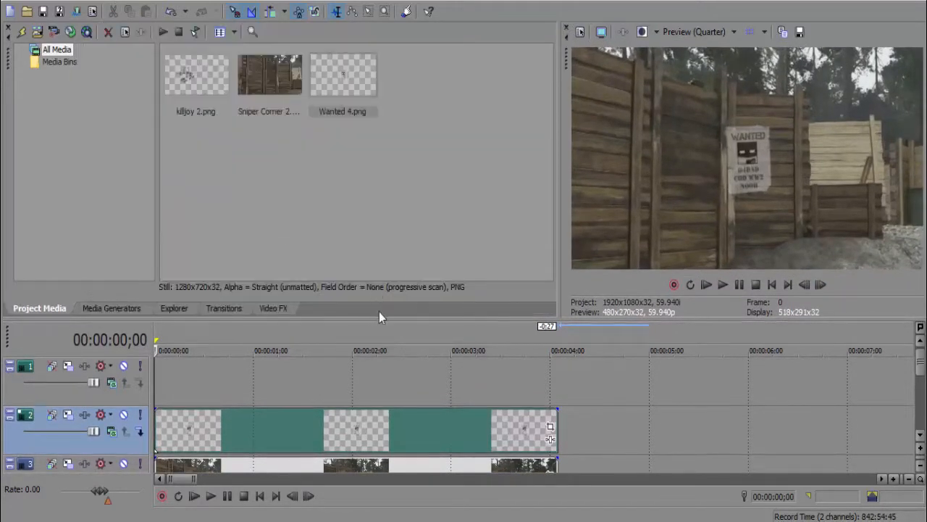
{"action": "left_click", "coordinate": [551, 429]}
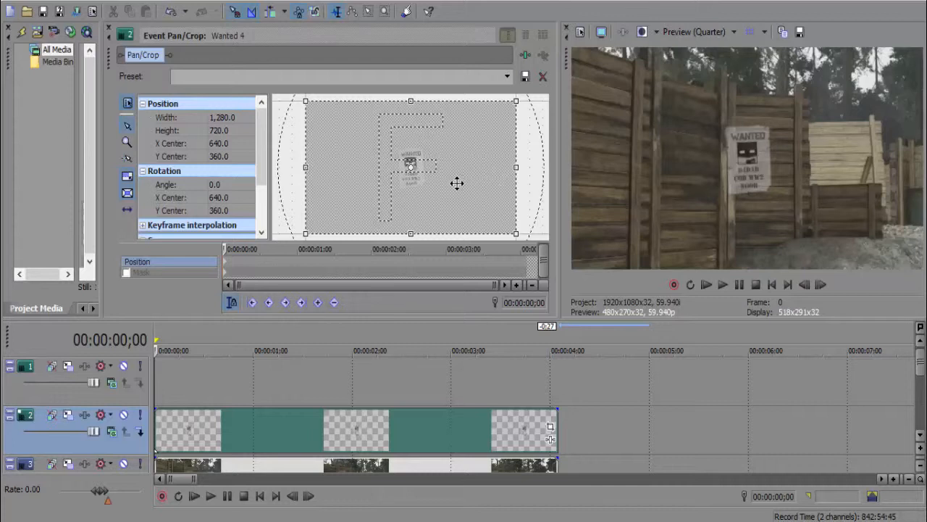
{"action": "left_click", "coordinate": [129, 210]}
{"action": "left_click_drag", "start_coordinate": [455, 181], "coordinate": [442, 178]}
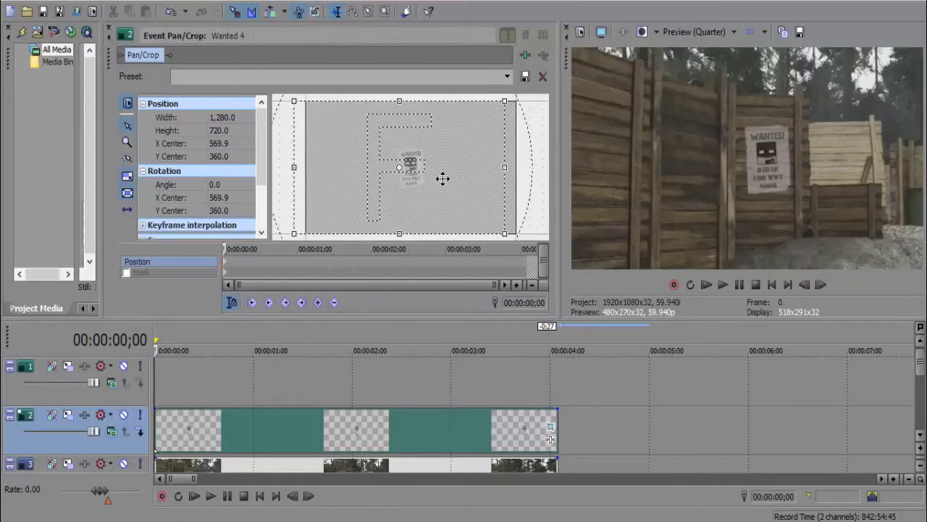
{"action": "left_click_drag", "start_coordinate": [443, 179], "coordinate": [444, 178]}
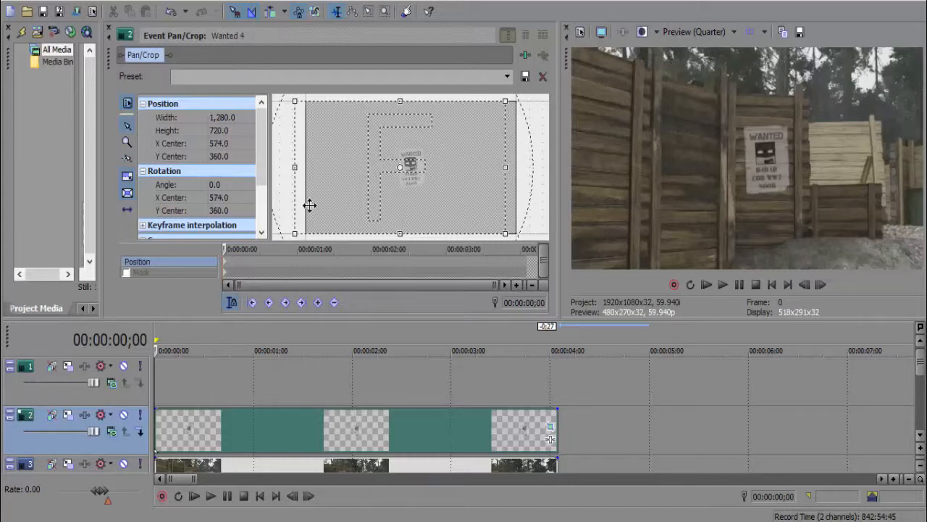
{"action": "left_click", "coordinate": [128, 211]}
{"action": "left_click_drag", "start_coordinate": [383, 151], "coordinate": [382, 156]}
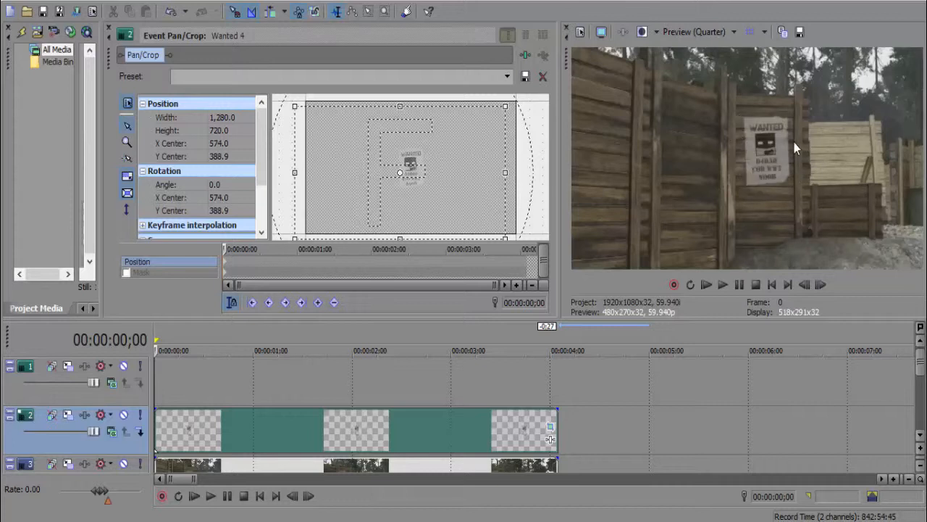
At the clip's last frame, keyframe the poster horizontally back onto the same wall, with Pan/Crop X centre about 1,172.
{"action": "left_click", "coordinate": [523, 391]}
{"action": "left_click", "coordinate": [560, 385]}
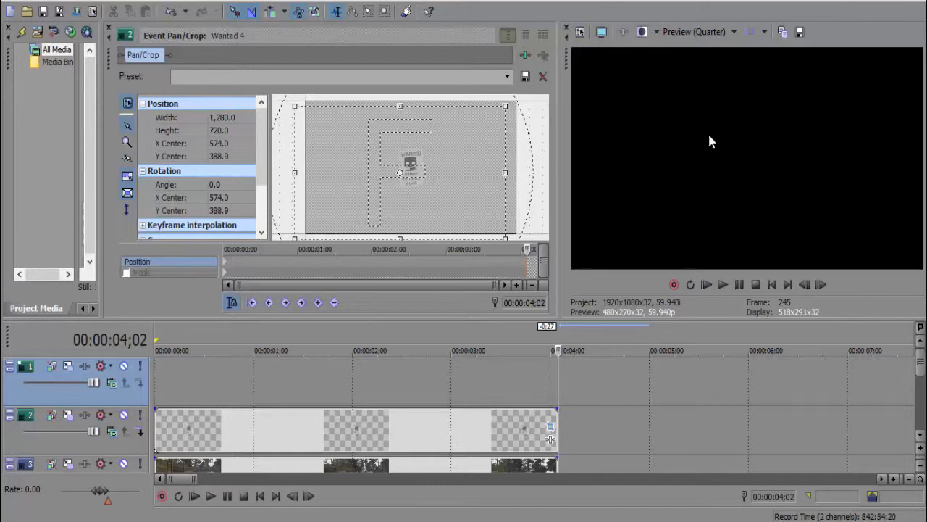
{"action": "left_click", "coordinate": [804, 286]}
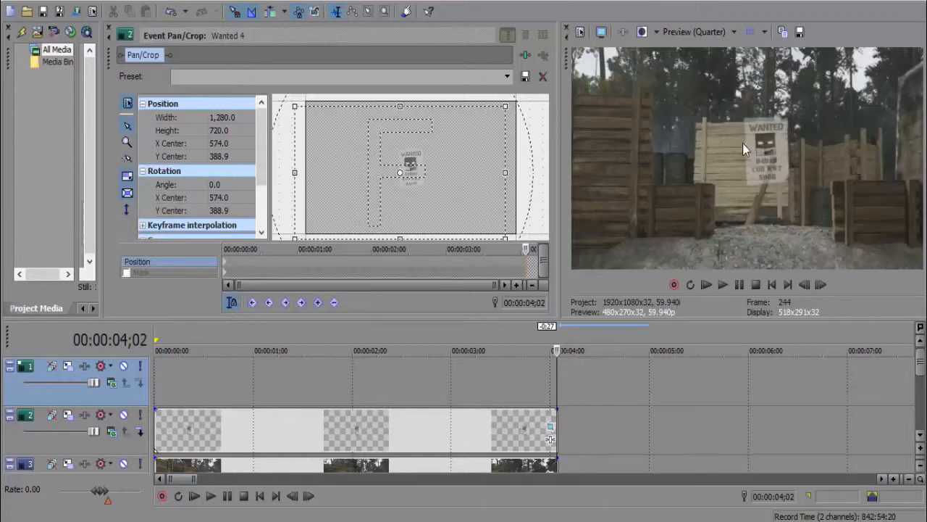
{"action": "left_click", "coordinate": [127, 211]}
{"action": "left_click_drag", "start_coordinate": [333, 178], "coordinate": [421, 181]}
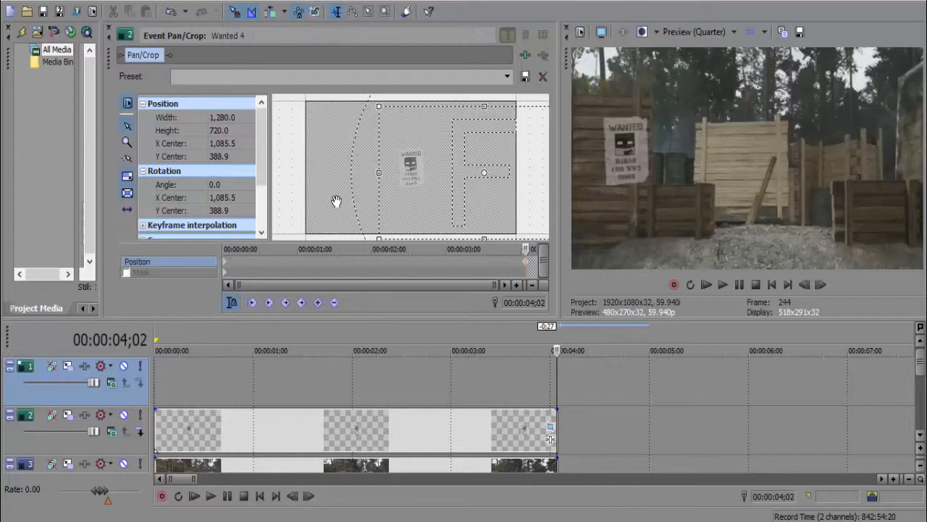
{"action": "left_click_drag", "start_coordinate": [393, 201], "coordinate": [412, 205]}
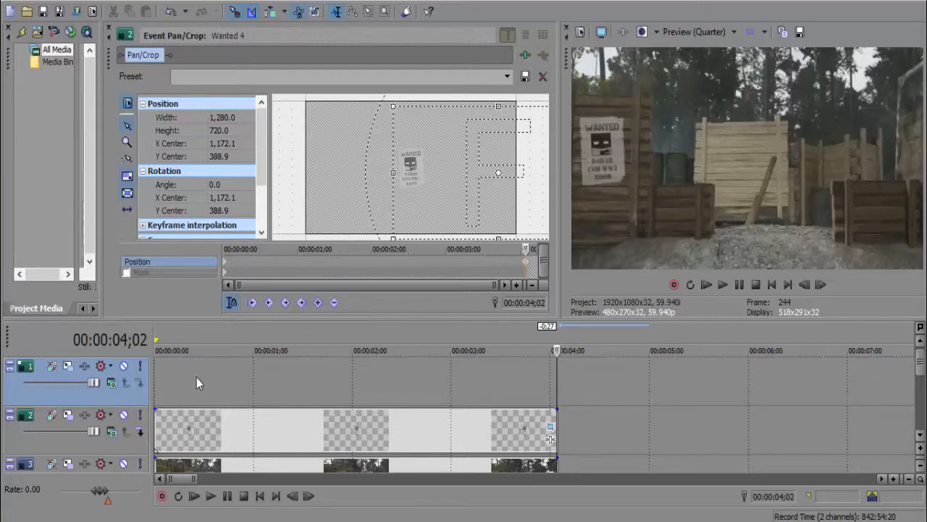
Play the clip from the start to check that the poster follows the wall, inspect the end keyframe and close Pan/Crop.
{"action": "left_click", "coordinate": [157, 432]}
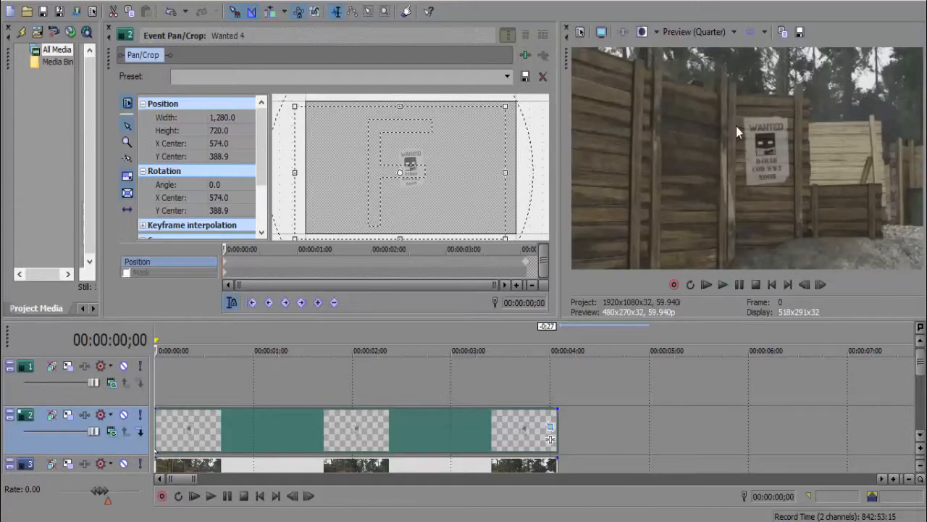
{"action": "left_click", "coordinate": [722, 287]}
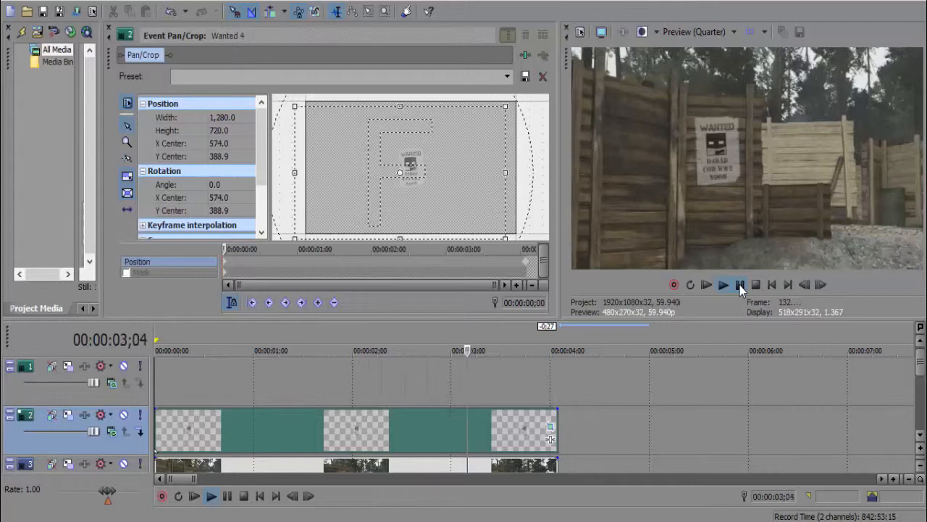
{"action": "left_click", "coordinate": [741, 286]}
{"action": "left_click", "coordinate": [773, 285]}
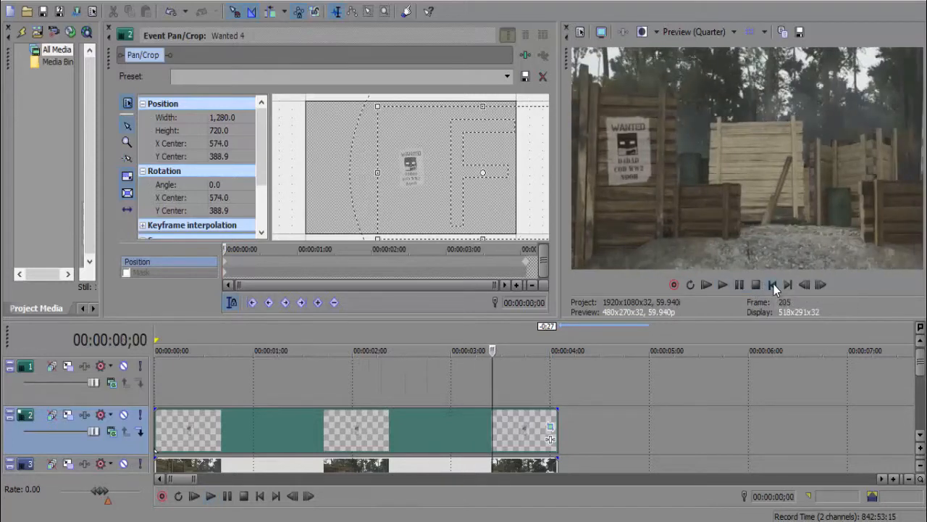
{"action": "left_click", "coordinate": [725, 285]}
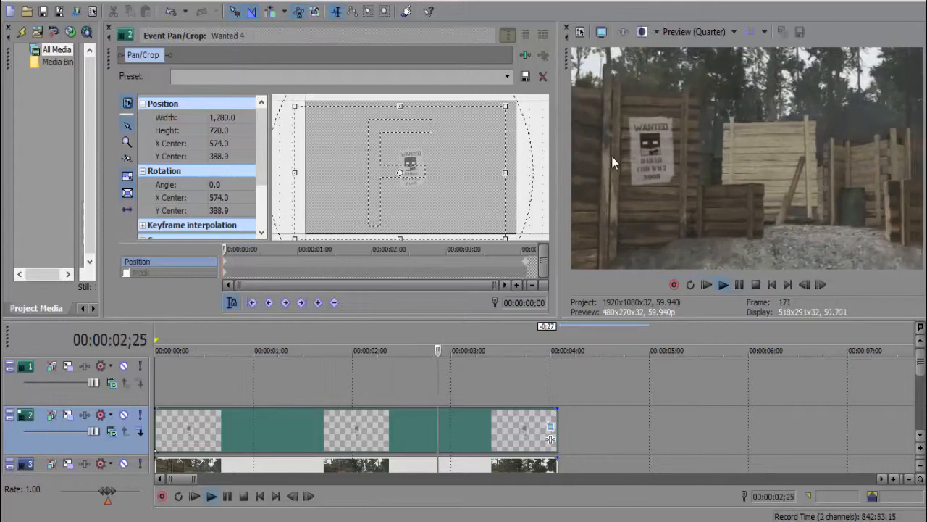
{"action": "left_click", "coordinate": [527, 264]}
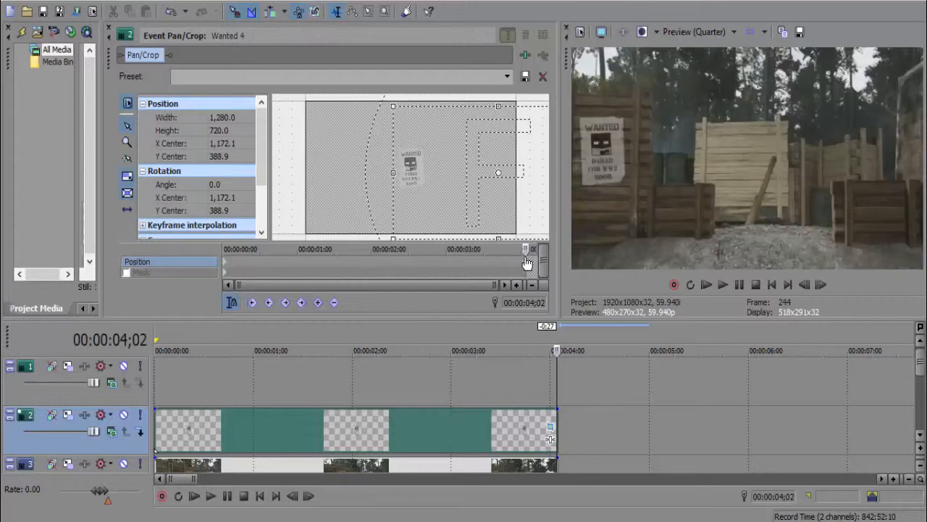
{"action": "left_click", "coordinate": [114, 32]}
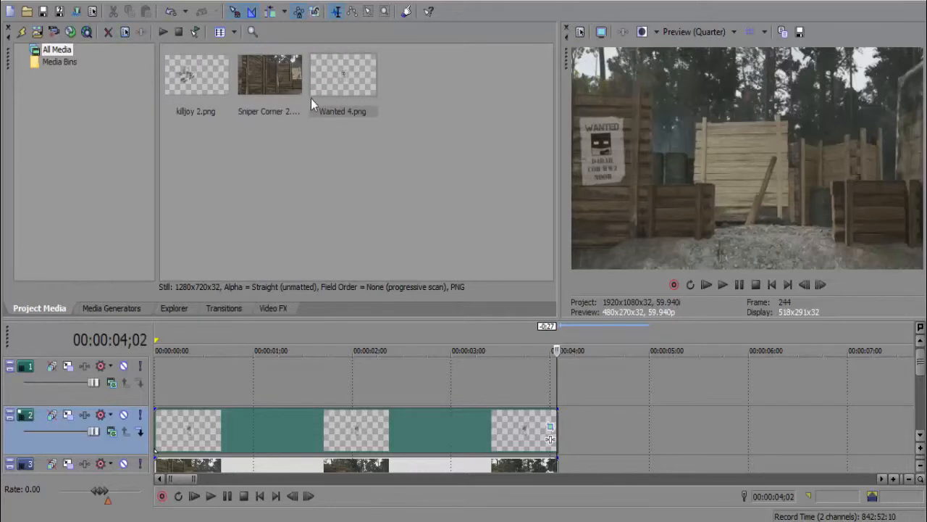
Place killjoy 2.png at the start of track 1 and trim its end to about the length of the clips below.
{"action": "left_click", "coordinate": [207, 78]}
{"action": "left_click_drag", "start_coordinate": [171, 329], "coordinate": [213, 369]}
{"action": "left_click_drag", "start_coordinate": [648, 377], "coordinate": [551, 385]}
At the first frame, shrink the killjoy drawing and move it onto the pale fence, with Pan/Crop width about 2,196 and X centre about -152.
{"action": "left_click", "coordinate": [274, 376]}
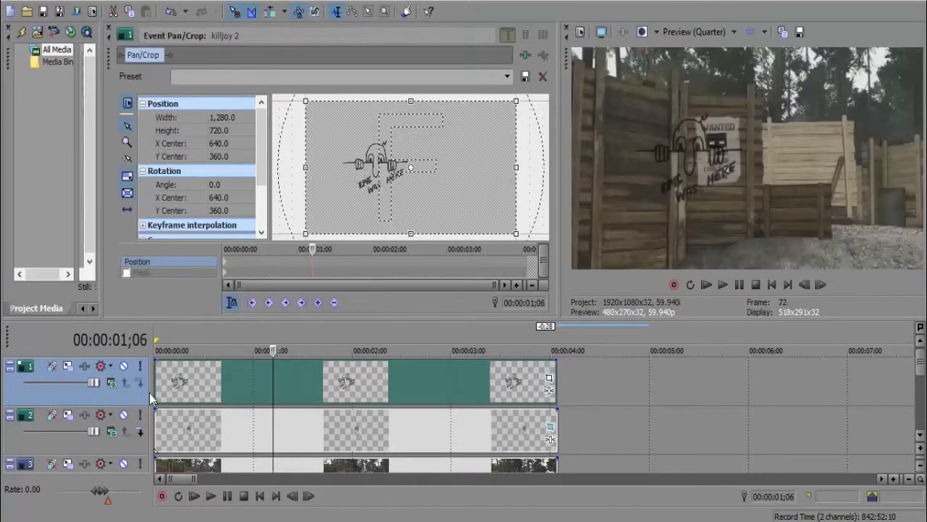
{"action": "left_click", "coordinate": [156, 380]}
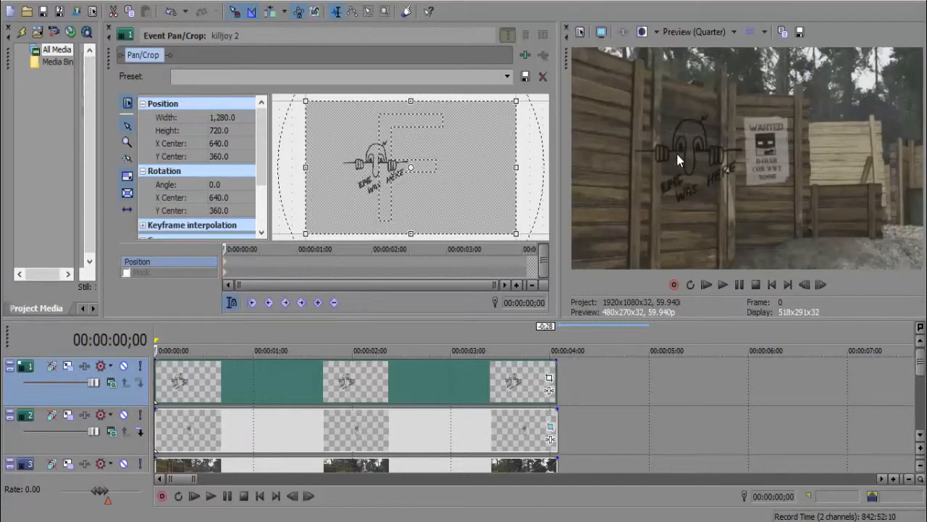
{"action": "left_click", "coordinate": [526, 378]}
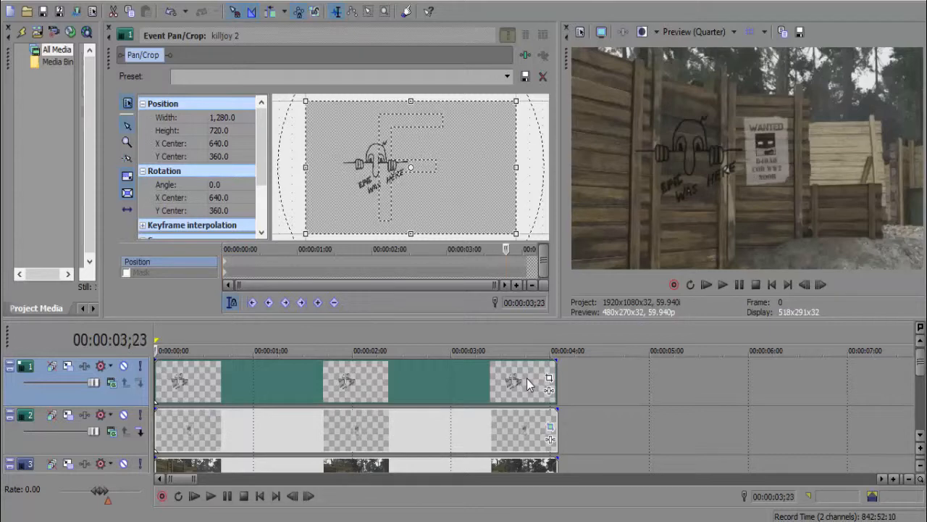
{"action": "left_click", "coordinate": [156, 384]}
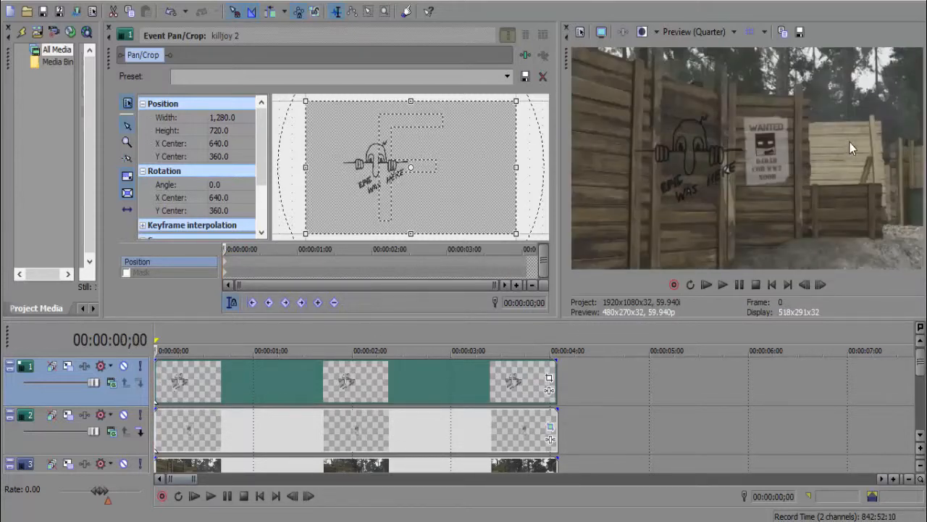
{"action": "left_click_drag", "start_coordinate": [516, 167], "coordinate": [613, 158]}
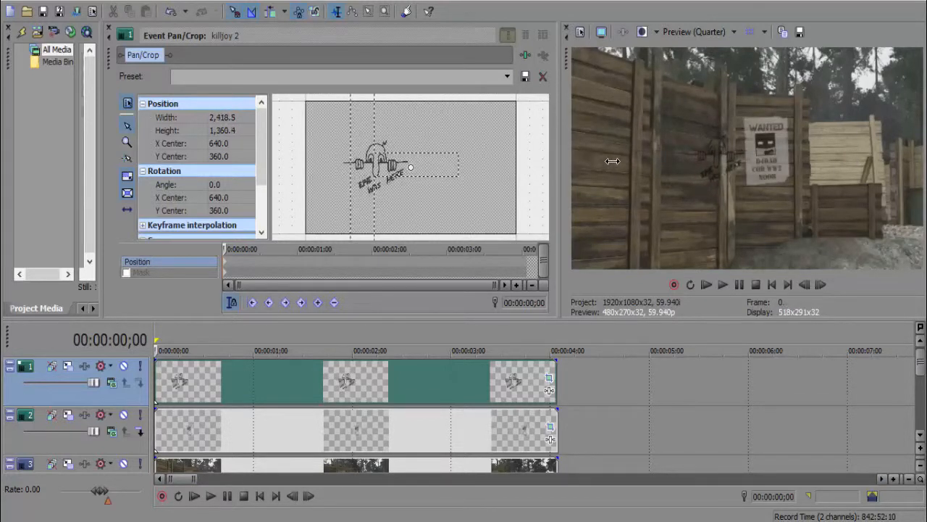
{"action": "mouse_move", "coordinate": [428, 186]}
{"action": "left_mouse_down"}
{"action": "mouse_move", "coordinate": [338, 187]}
{"action": "mouse_move", "coordinate": [391, 186]}
{"action": "mouse_move", "coordinate": [370, 184]}
{"action": "left_mouse_up"}
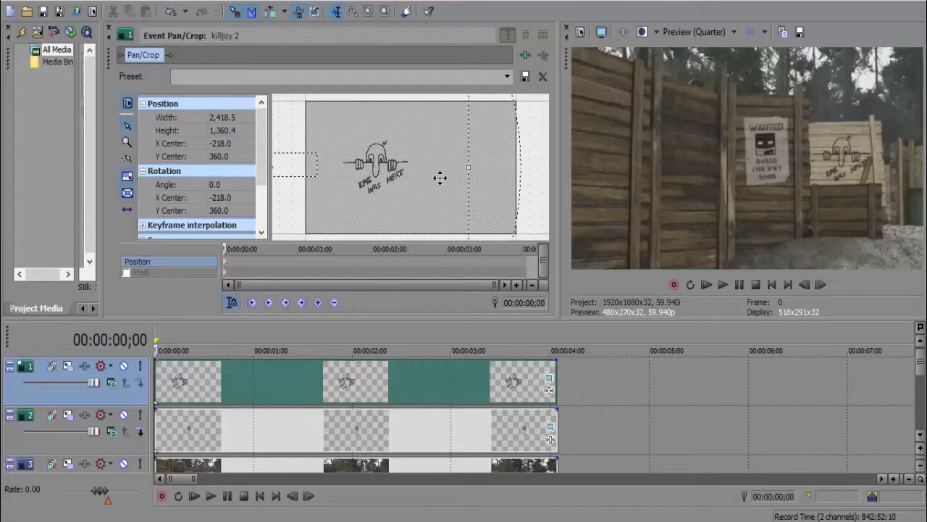
{"action": "left_click_drag", "start_coordinate": [465, 166], "coordinate": [455, 167]}
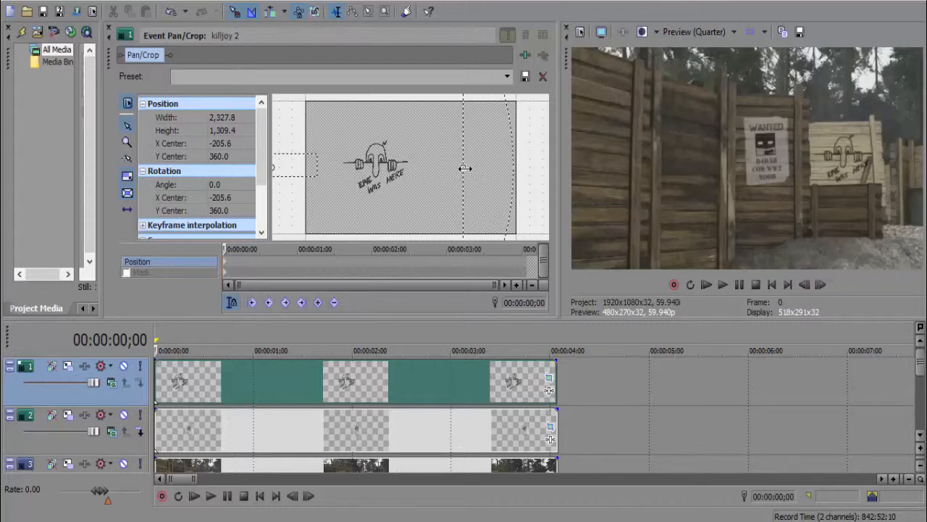
{"action": "left_click_drag", "start_coordinate": [464, 168], "coordinate": [416, 181]}
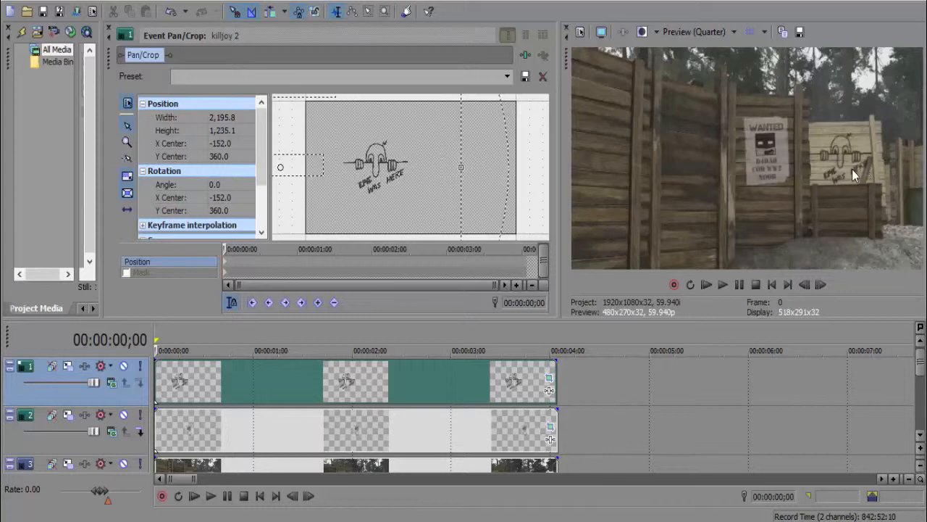
At the clip's last frame, keyframe the killjoy drawing horizontally back onto the pale fence, with Pan/Crop X centre about 438.
{"action": "left_click", "coordinate": [521, 268]}
{"action": "left_click", "coordinate": [523, 263]}
{"action": "left_click", "coordinate": [804, 284]}
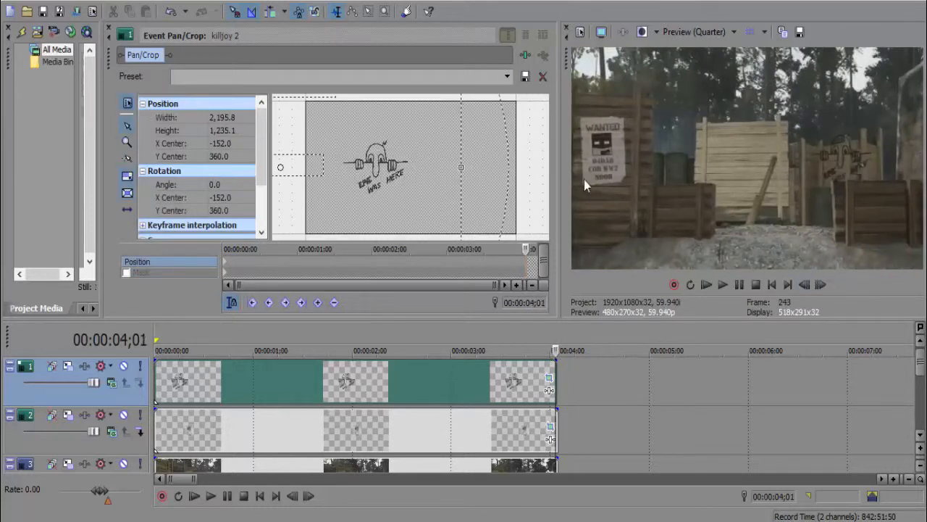
{"action": "left_click_drag", "start_coordinate": [335, 194], "coordinate": [435, 204]}
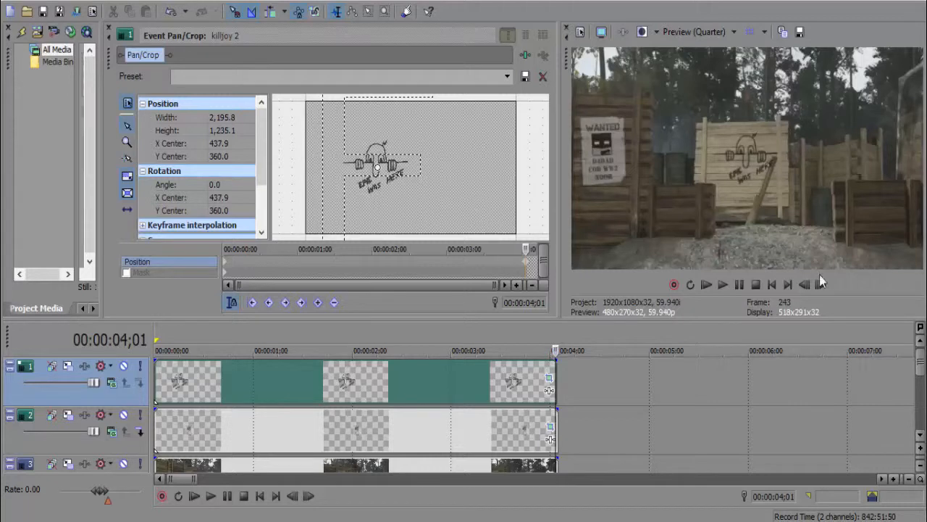
Play the clip from the start to check that the drawing follows the fence, inspect the last and a middle frame, and close Pan/Crop.
{"action": "left_click", "coordinate": [774, 285]}
{"action": "left_click", "coordinate": [723, 285]}
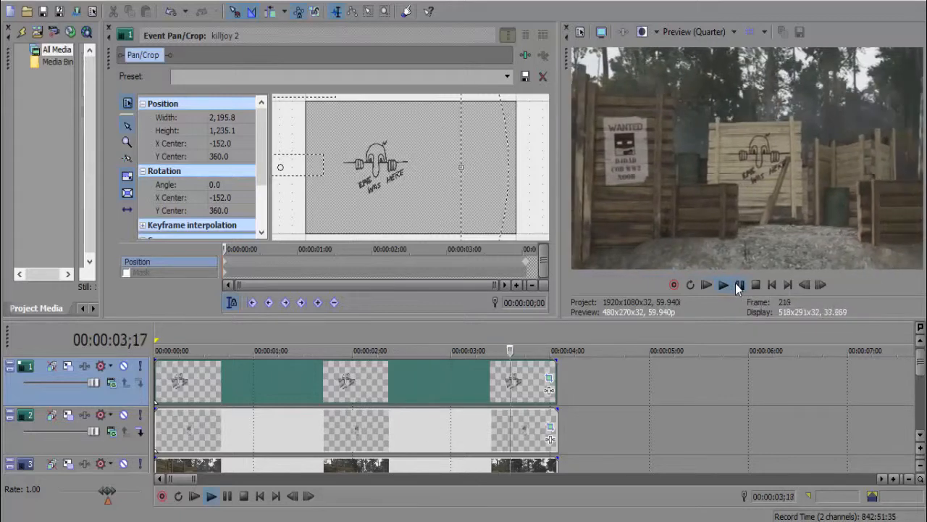
{"action": "left_click", "coordinate": [771, 285]}
{"action": "left_click", "coordinate": [722, 285]}
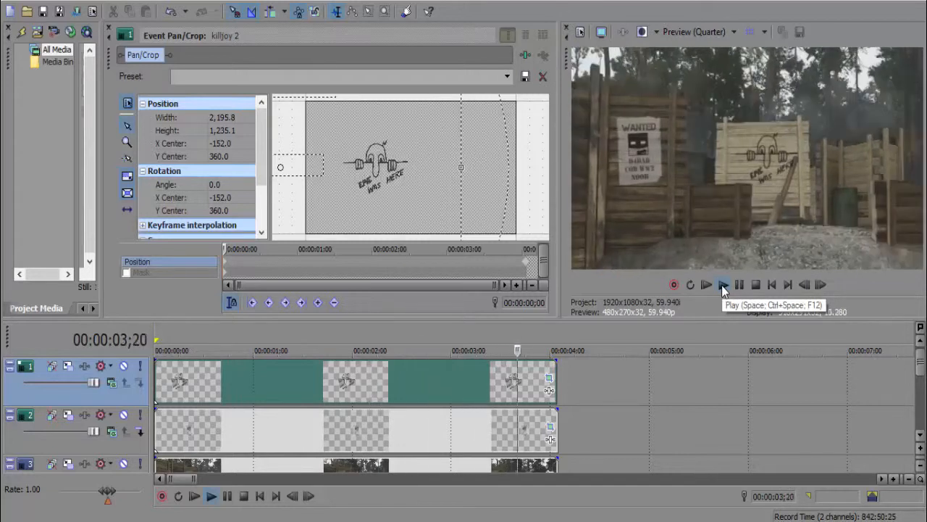
{"action": "left_click", "coordinate": [739, 286]}
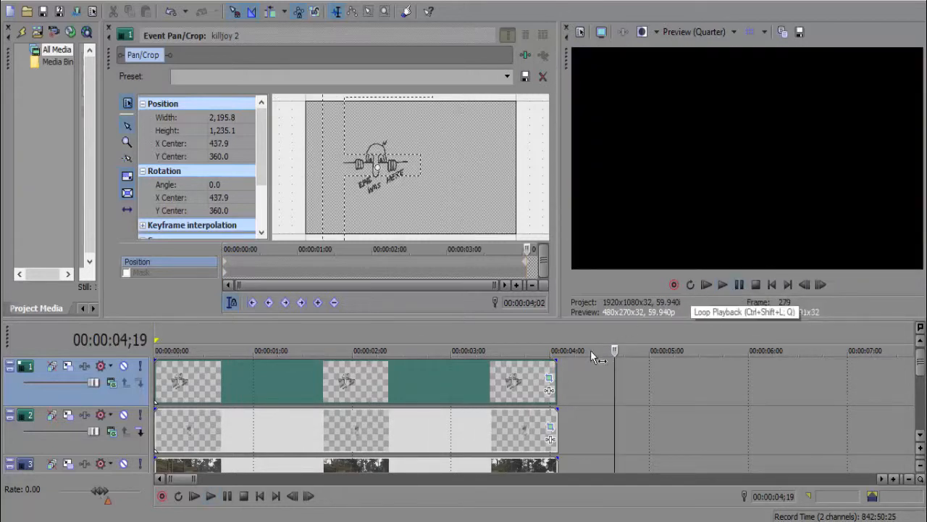
{"action": "left_click", "coordinate": [525, 395]}
{"action": "left_click", "coordinate": [530, 266]}
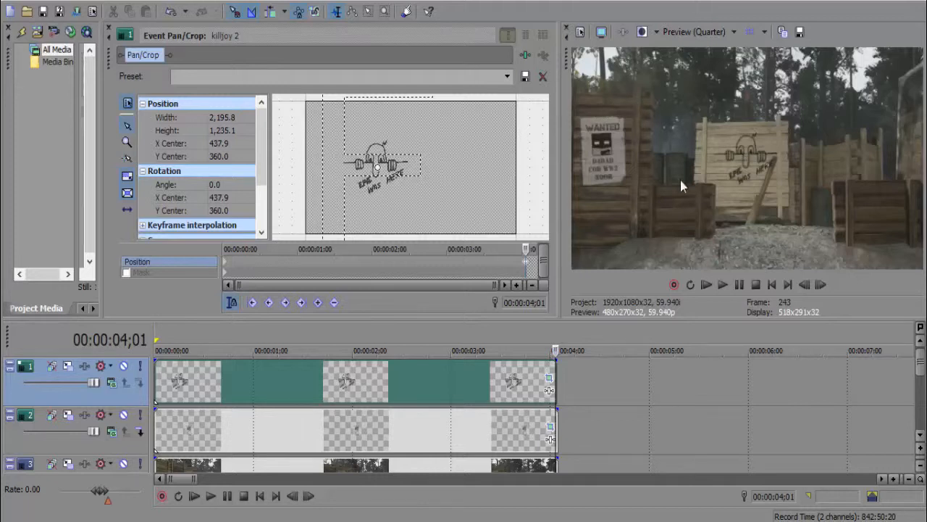
{"action": "left_click", "coordinate": [422, 388]}
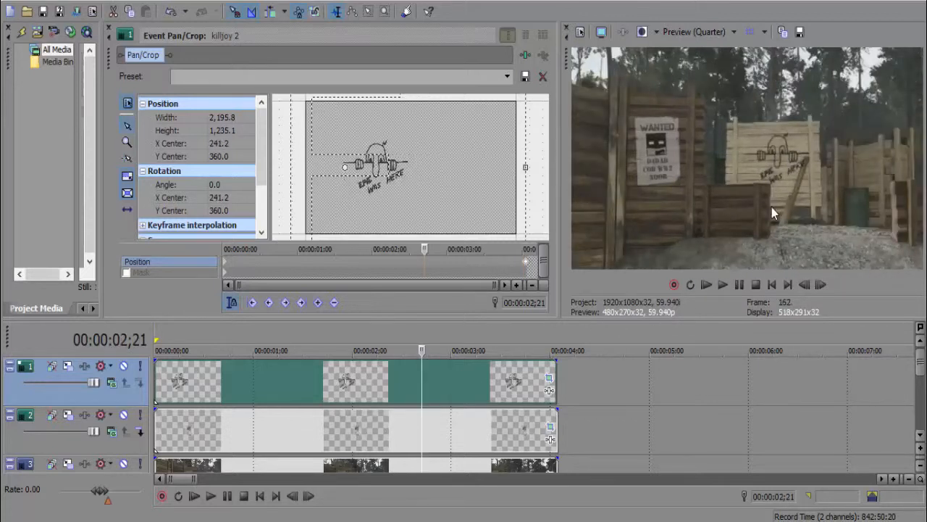
{"action": "left_click", "coordinate": [110, 32]}
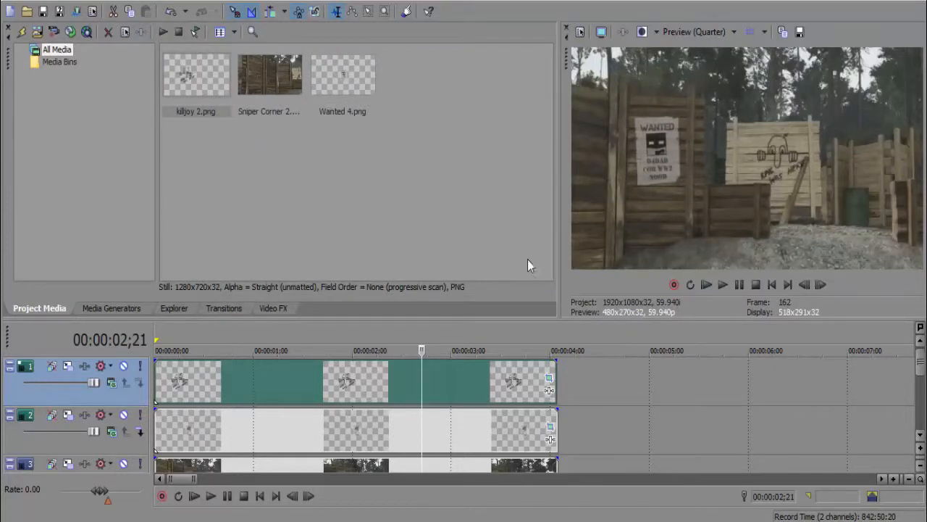
At the first frame, move the killjoy drawing horizontally onto the pale fence, with Pan/Crop X centre about -218.
{"action": "left_click", "coordinate": [772, 283]}
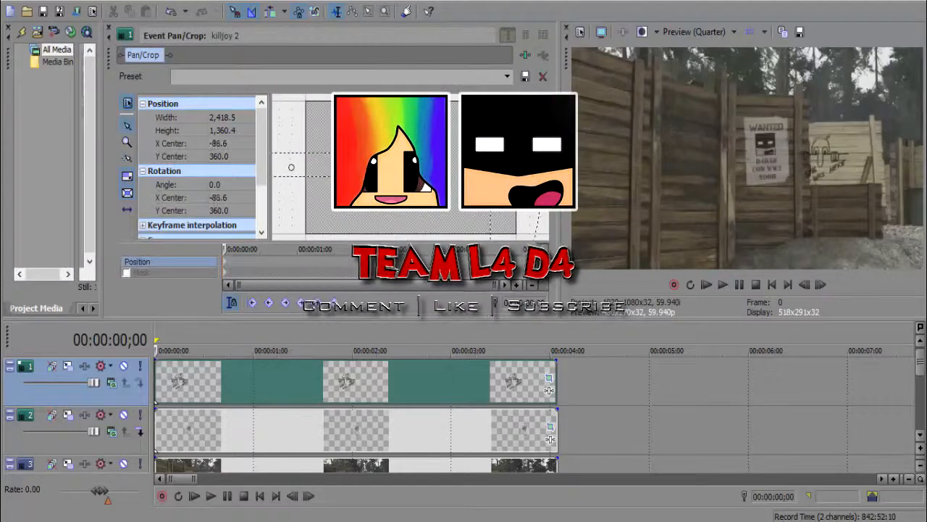
{"action": "left_click_drag", "start_coordinate": [383, 168], "coordinate": [370, 185]}
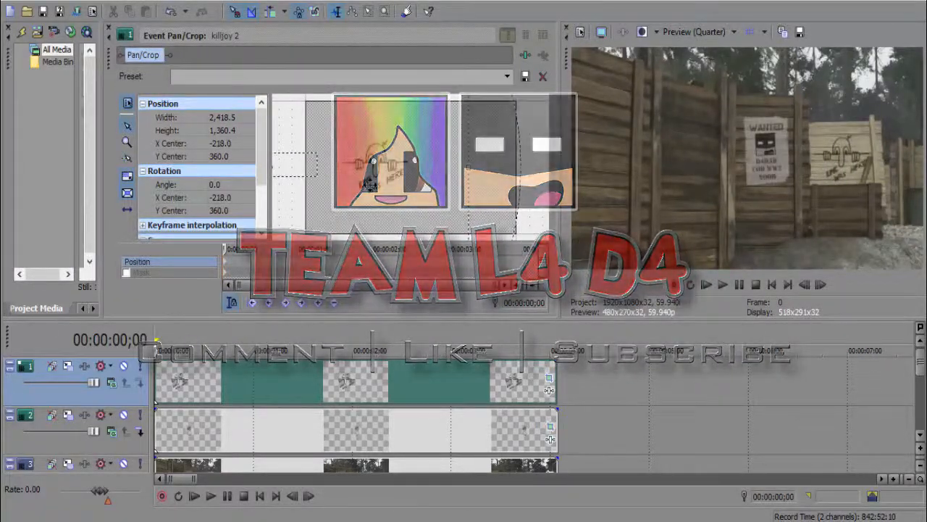